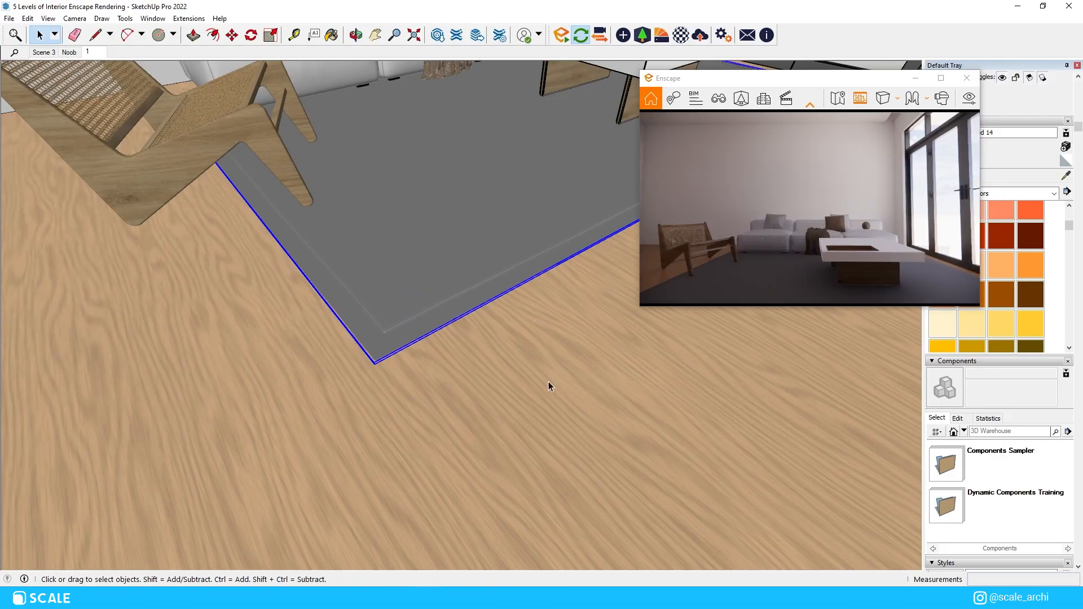
pyautogui.click(423, 449)
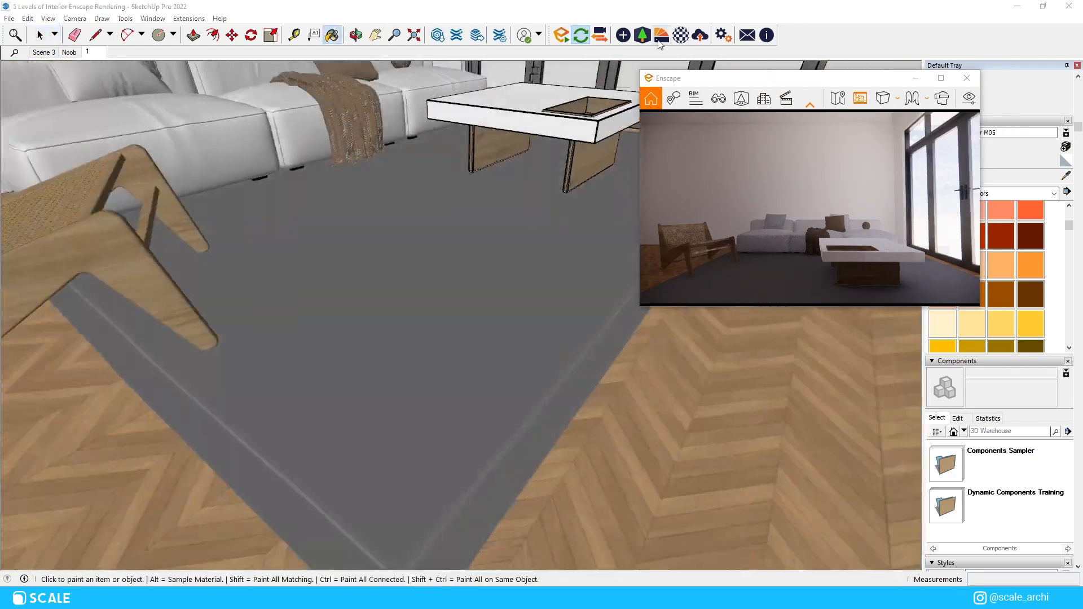
# Step: Set the texture width of the sofa's Fabric 2 material to 15 mm
pyautogui.click(781, 97)
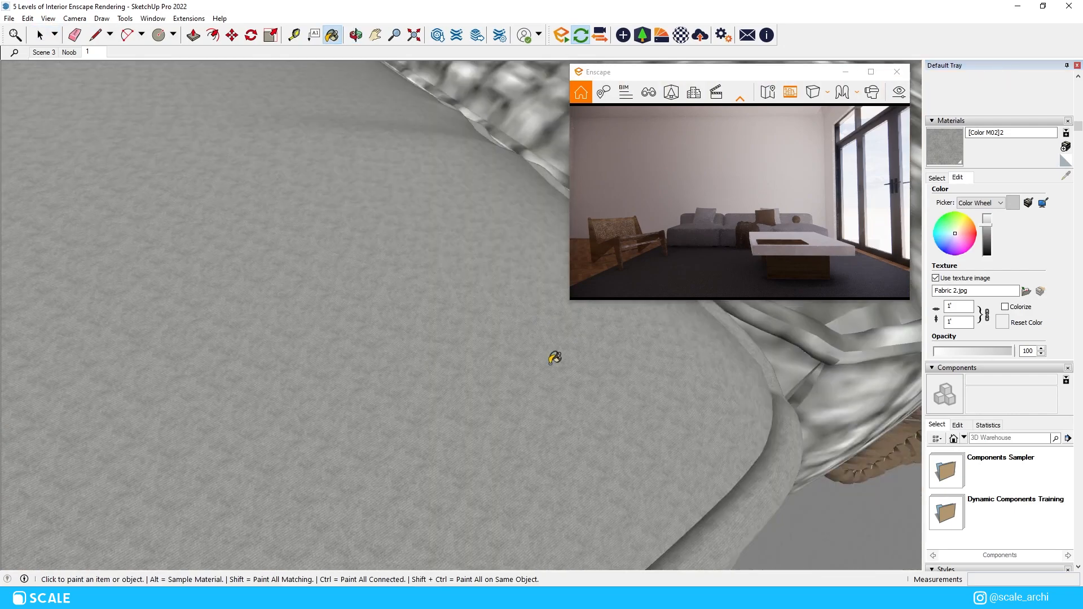
pyautogui.moveTo(970, 308); pyautogui.dragTo(942, 308)
pyautogui.write('15')
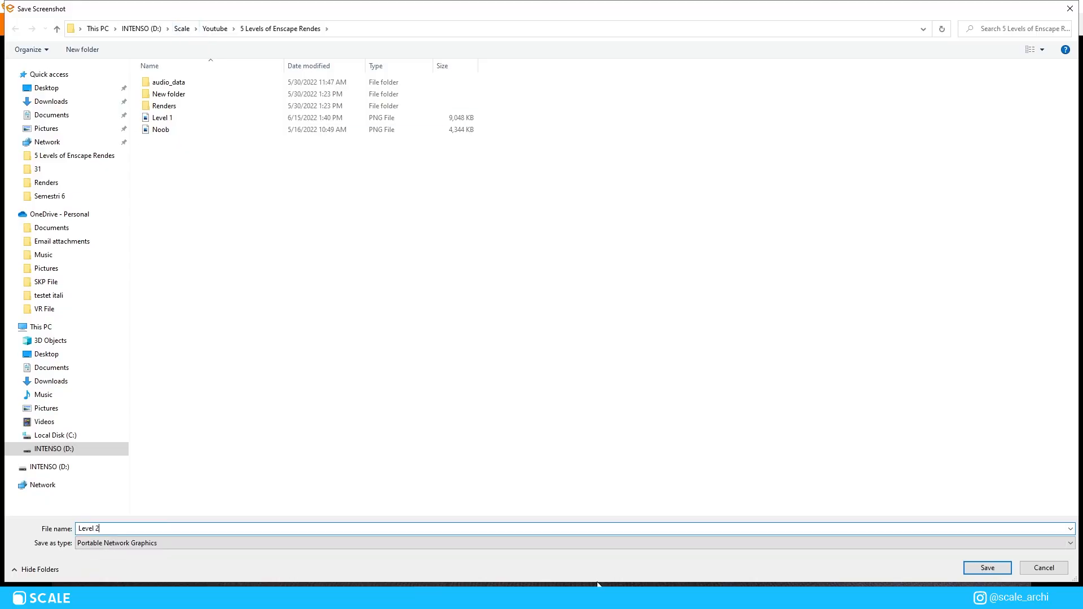
pyautogui.press('Return')
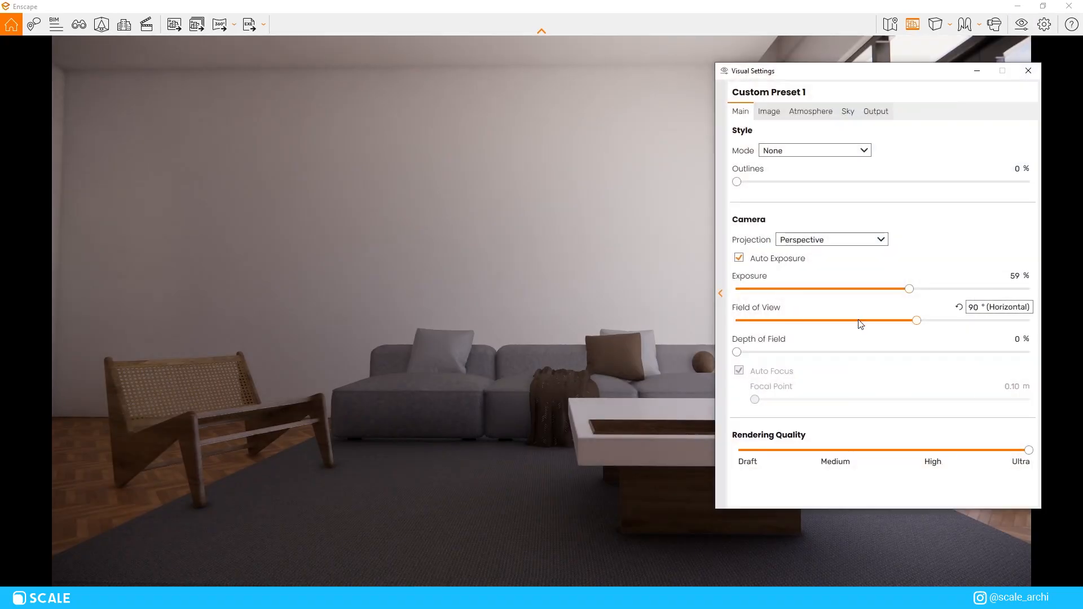
# Step: Set the Enscape camera's field of view to 70° and its projection to Two-Point
pyautogui.moveTo(919, 320); pyautogui.dragTo(845, 326)
pyautogui.click(546, 366)
pyautogui.scroll(-5, 547, 366)
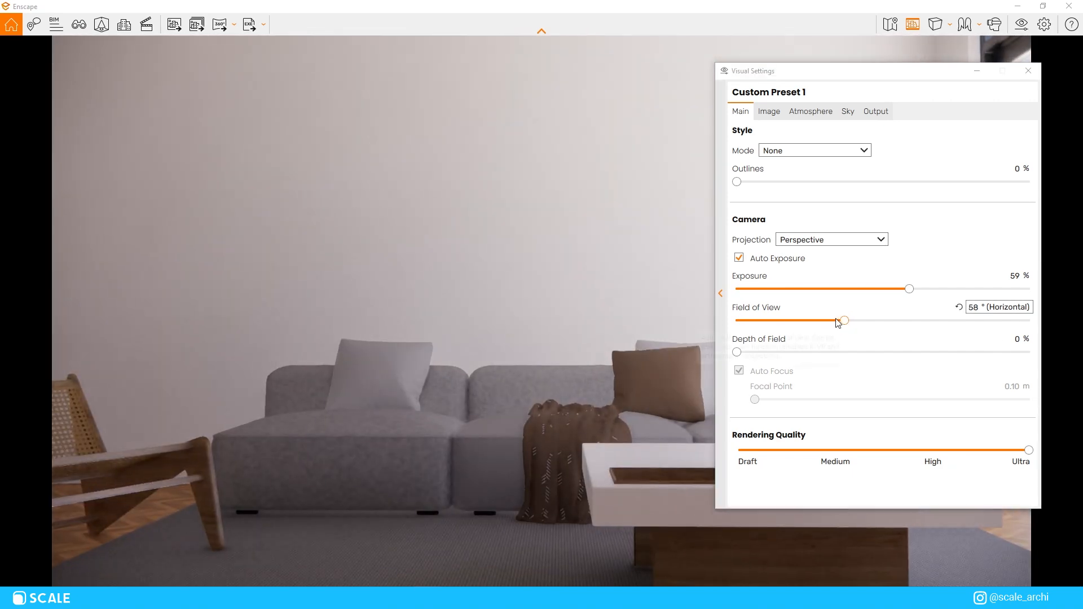
pyautogui.moveTo(845, 321); pyautogui.dragTo(873, 328)
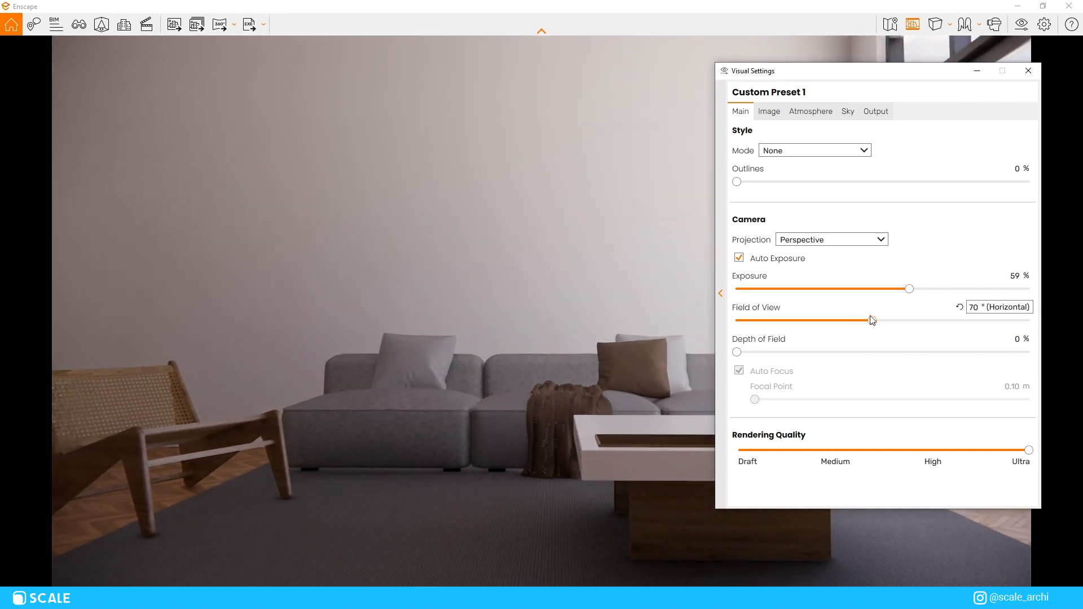
pyautogui.click(837, 266)
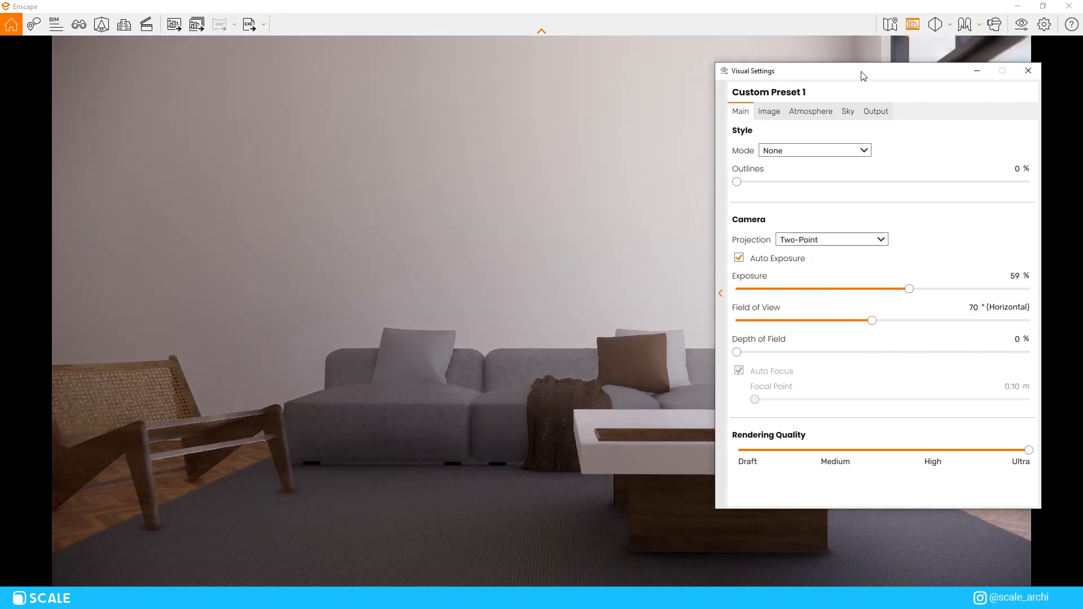
pyautogui.moveTo(861, 72); pyautogui.dragTo(1082, 91)
pyautogui.scroll(-4, 785, 258)
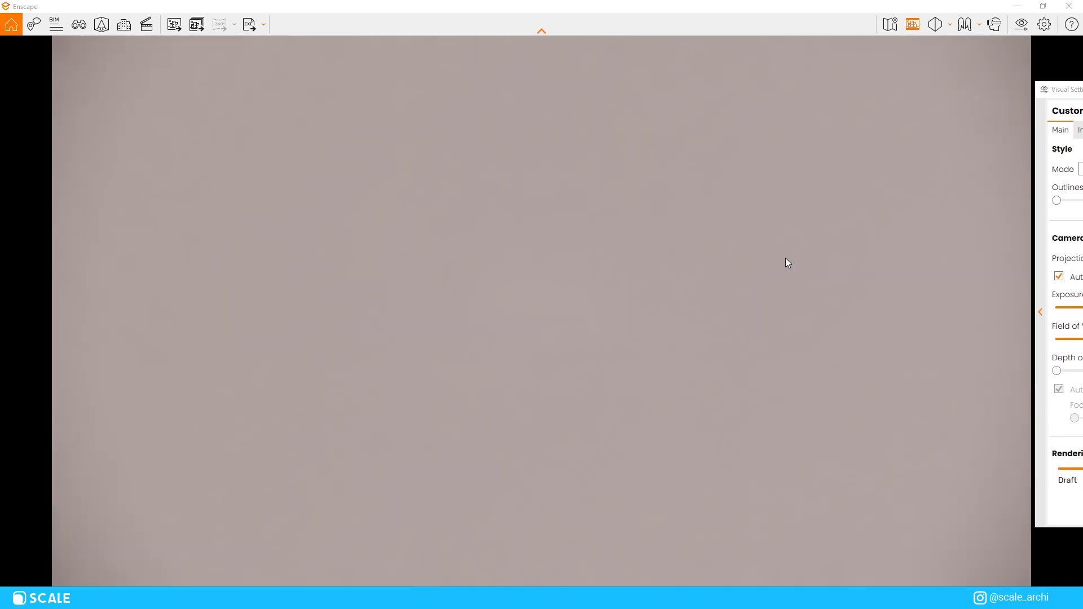
pyautogui.scroll(4, 785, 258)
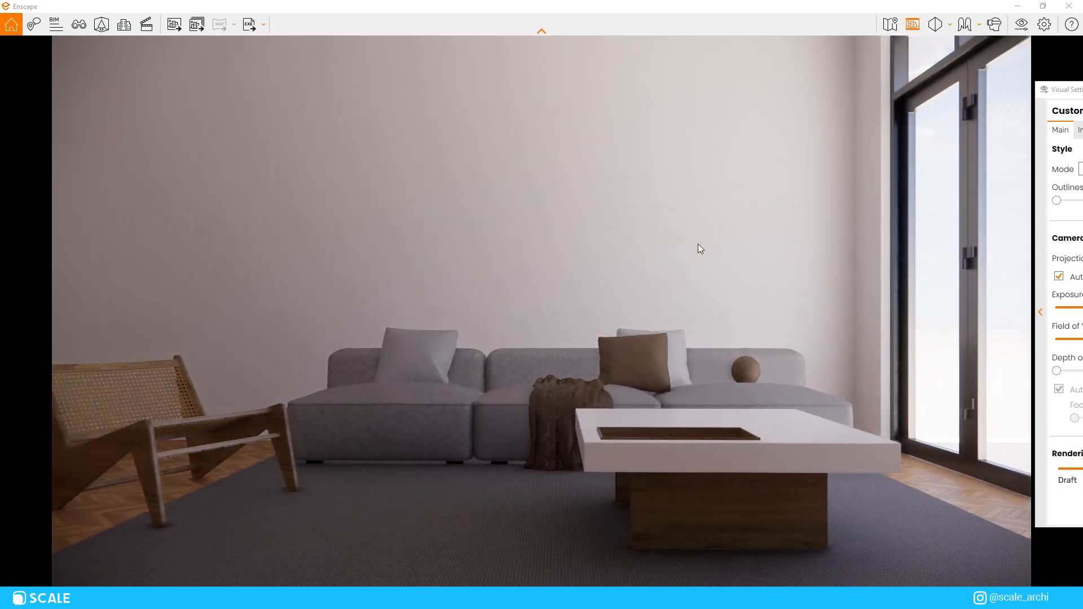
# Step: Return to the SketchUp model and sample the grey fabric material of the sofa seat
pyautogui.moveTo(666, 5); pyautogui.dragTo(728, 98)
pyautogui.scroll(5, 421, 401)
pyautogui.moveTo(421, 401); pyautogui.dragTo(419, 422, button='middle')
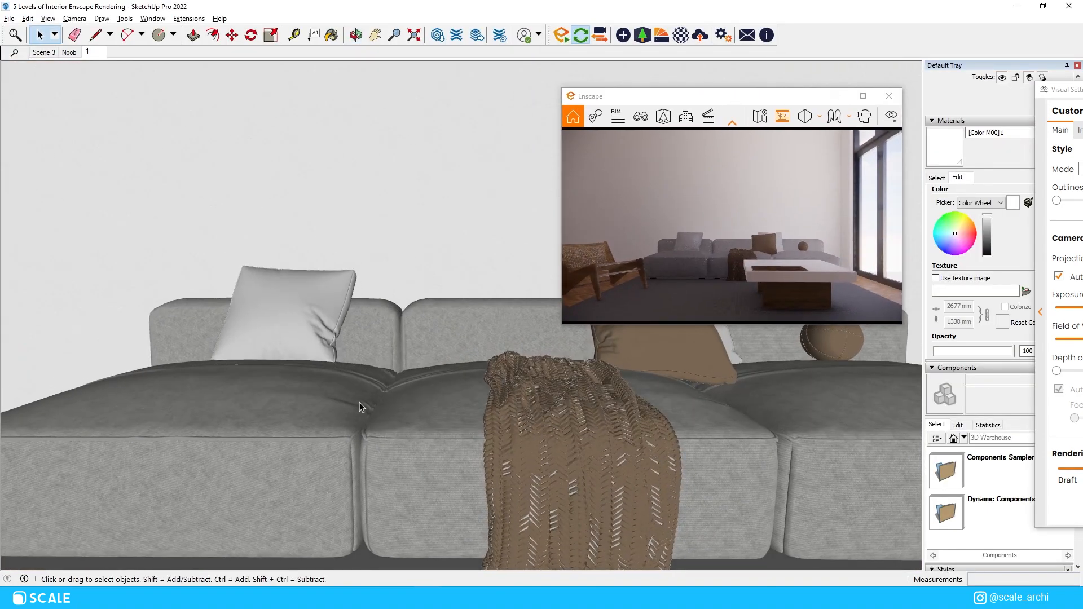
pyautogui.click(361, 402)
pyautogui.press('b')
pyautogui.press('space')
# Step: Open the sofa's middle seat for editing and select all of its connected geometry
pyautogui.click(444, 435)
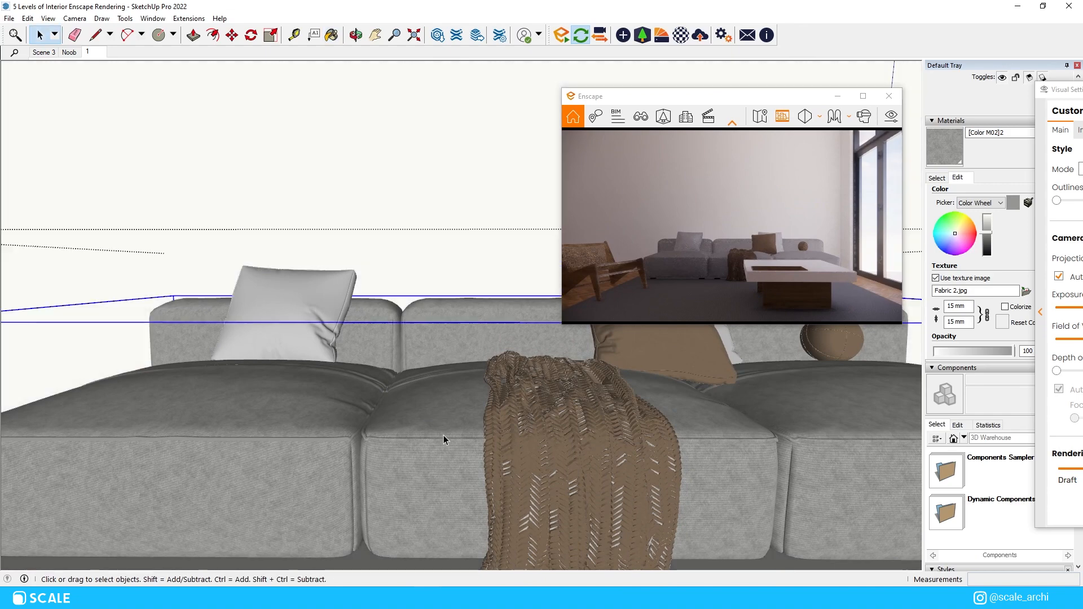
pyautogui.doubleClick(454, 415)
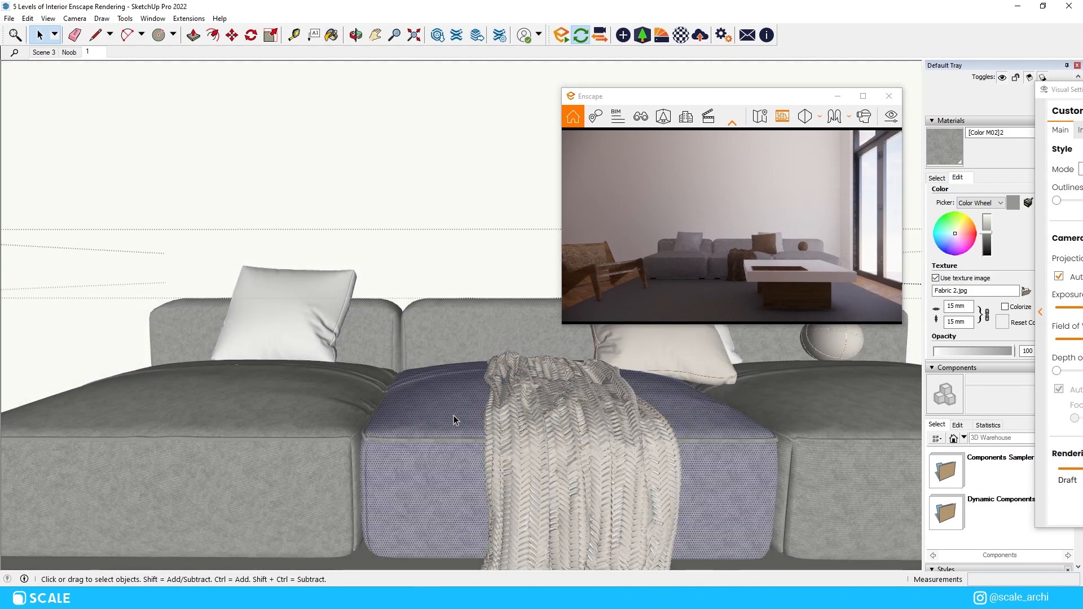
pyautogui.tripleClick(454, 415)
pyautogui.press('b')
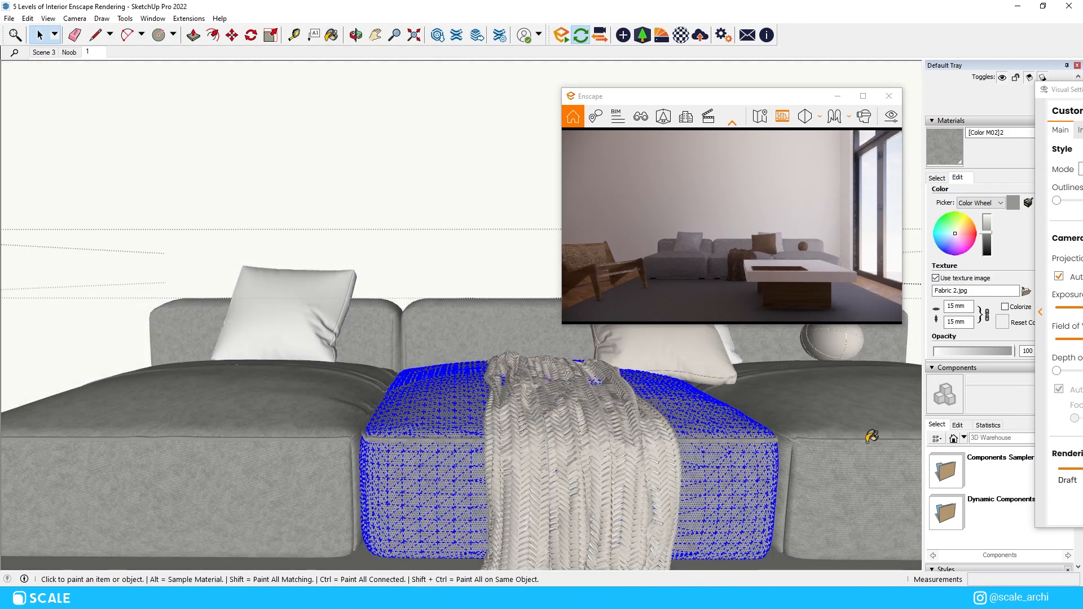
pyautogui.press('space')
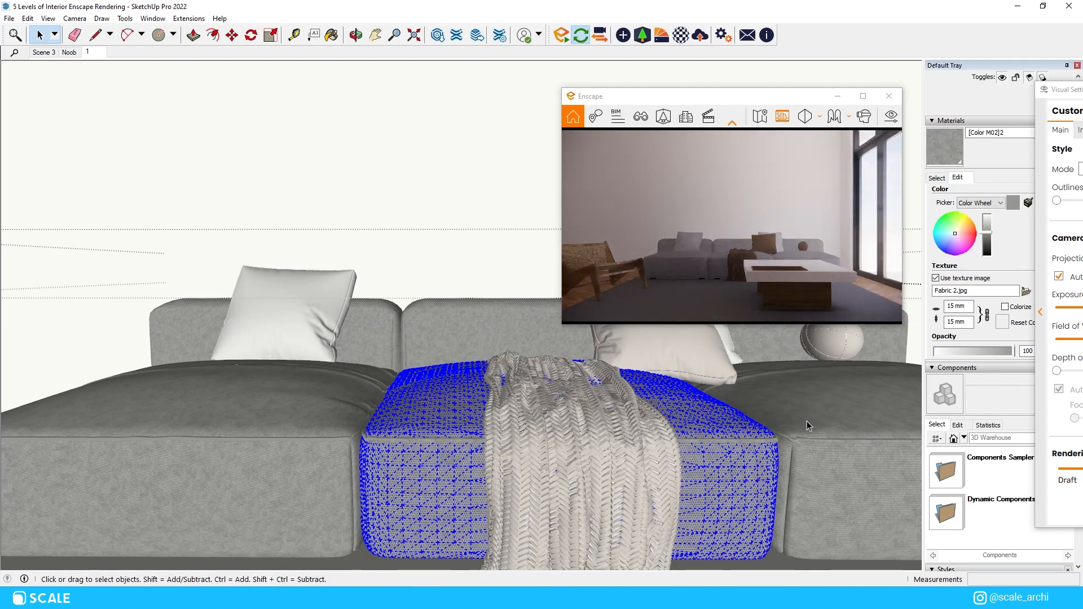
pyautogui.press('Escape')
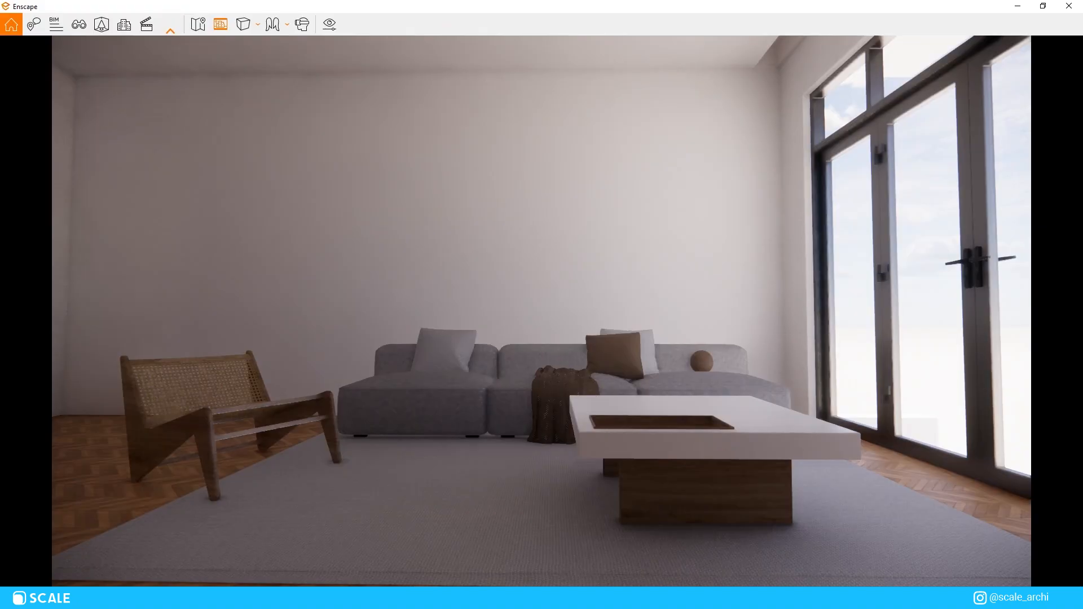
# Step: Set the Enscape camera projection to Two-Point with a 74° horizontal field of view, and put the visual settings away
pyautogui.click(810, 281)
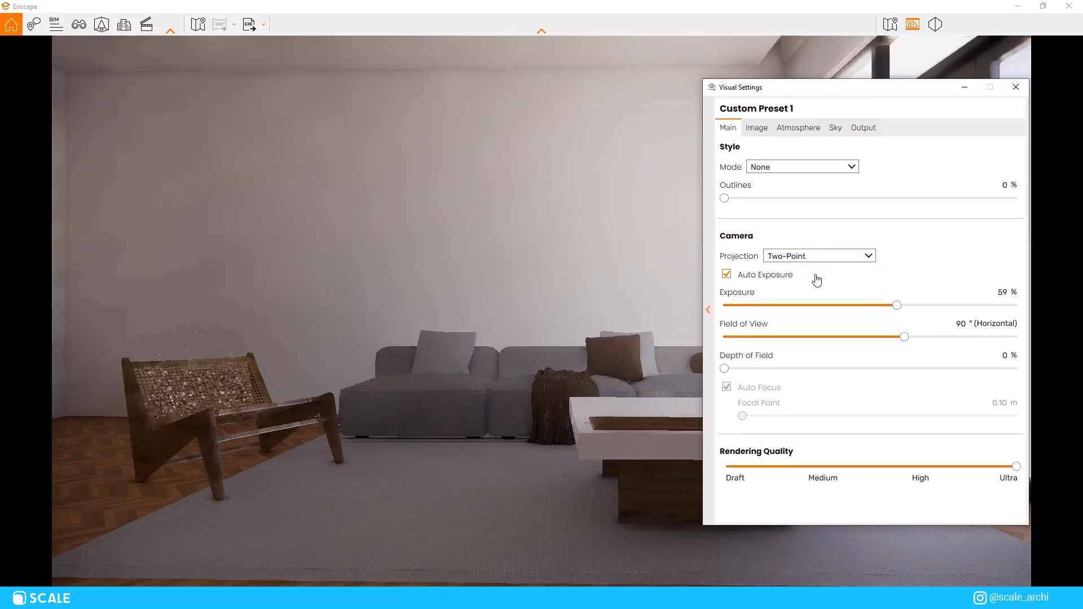
pyautogui.moveTo(845, 99); pyautogui.dragTo(944, 106)
pyautogui.moveTo(1005, 342); pyautogui.dragTo(967, 349)
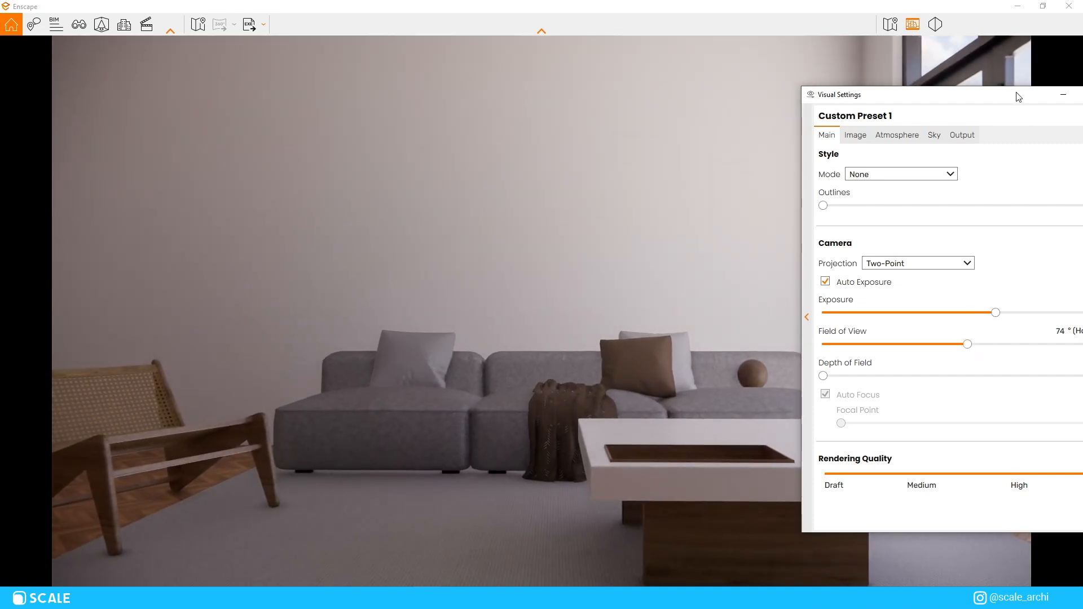
pyautogui.click(1063, 95)
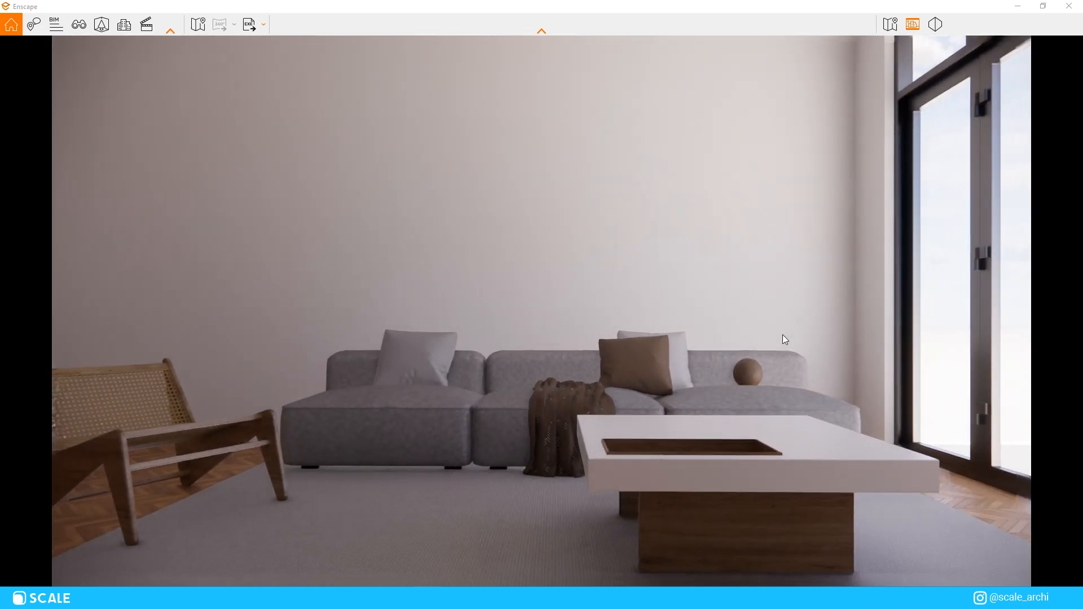
# Step: Move the render camera back until the whole armchair, sofa, coffee table and rug are framed
pyautogui.press('s')
pyautogui.press('a')
pyautogui.press('s')
pyautogui.press('d')
pyautogui.press('w')
pyautogui.press('s')
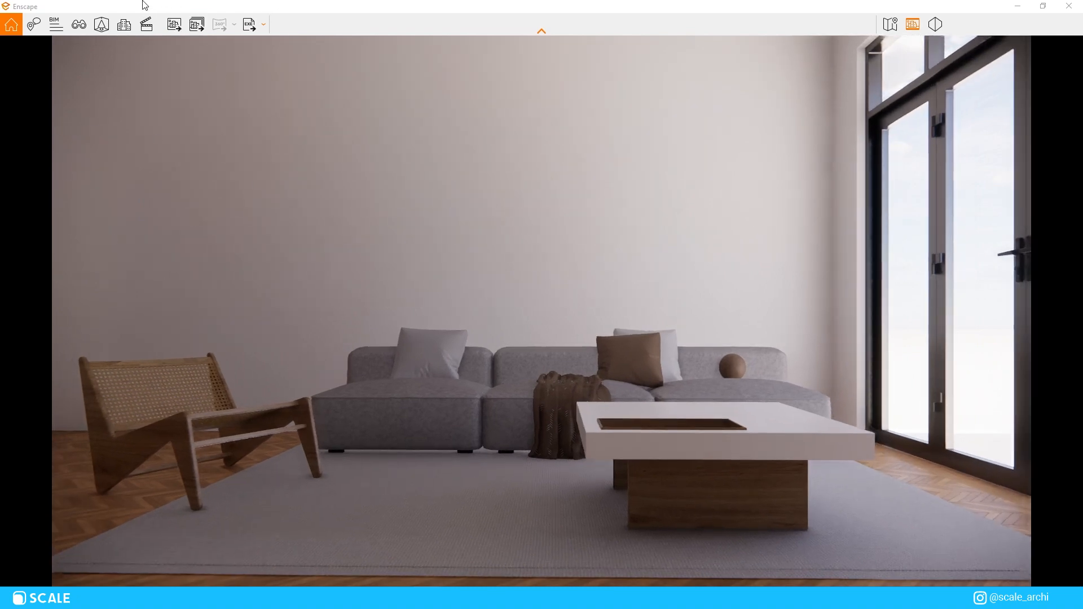
# Step: Save the current framing as a new view named Composition 2
pyautogui.click(79, 29)
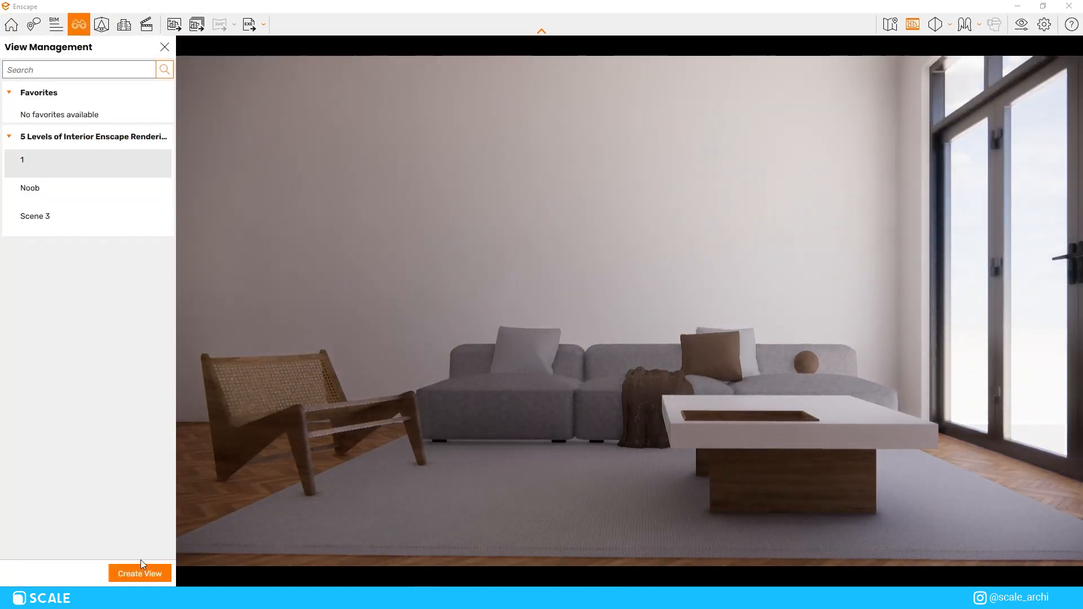
pyautogui.click(141, 569)
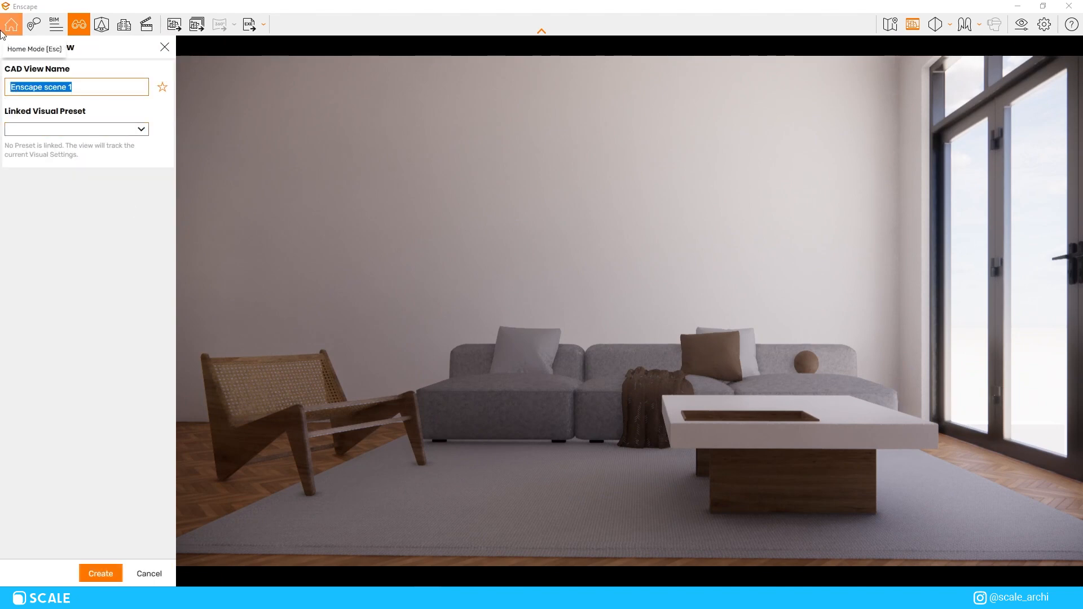
pyautogui.press('BackSpace')
pyautogui.write('Composition 2')
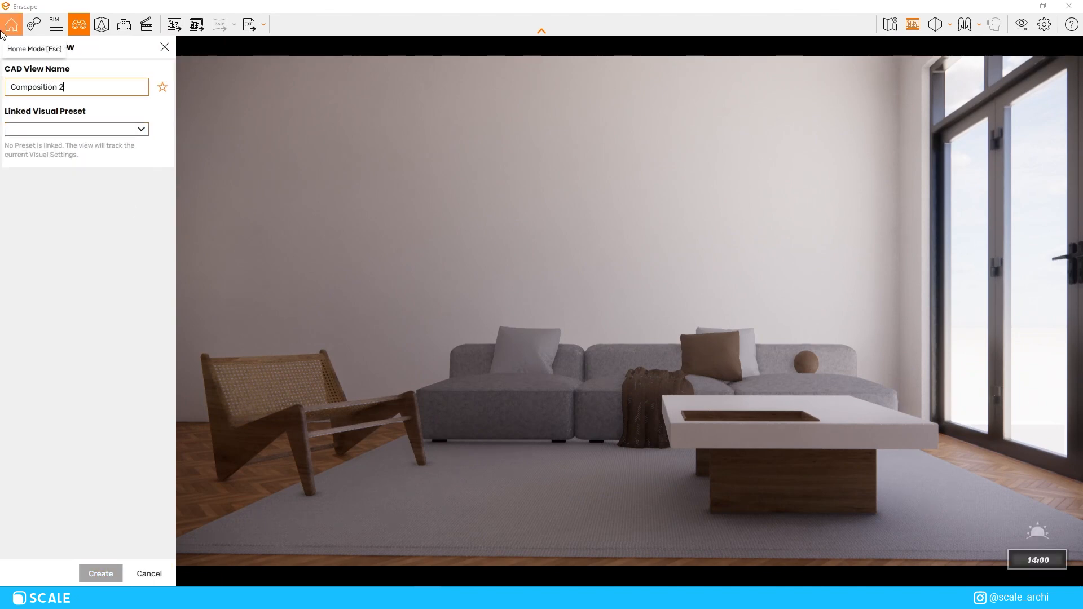
pyautogui.press('Return')
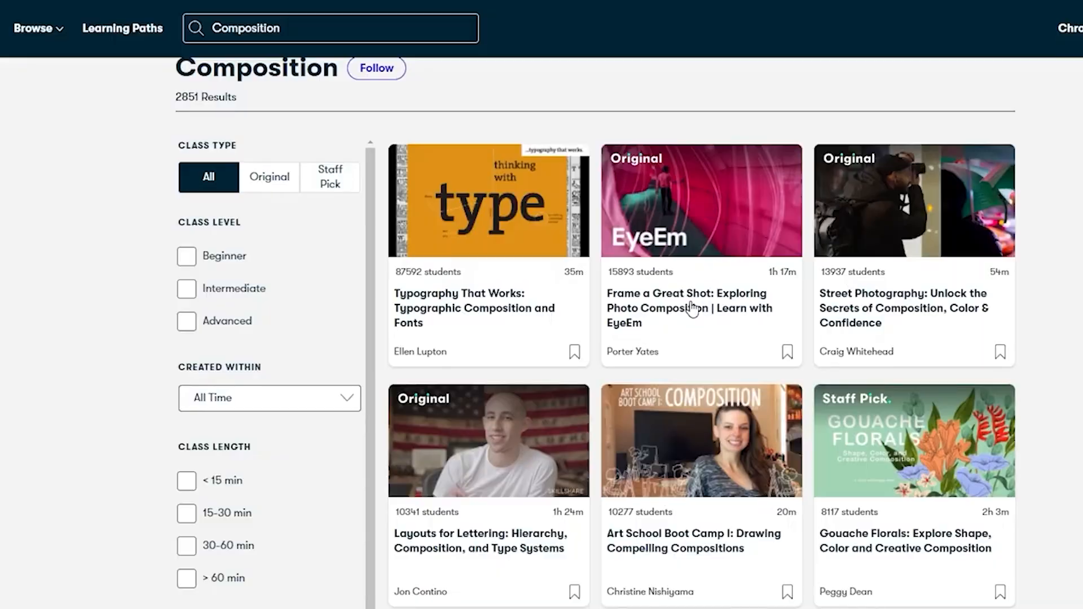
# Step: Switch to Skillshare, open the class Frame a Great Shot: Exploring Photo Composition and pause its introduction
pyautogui.click(693, 309)
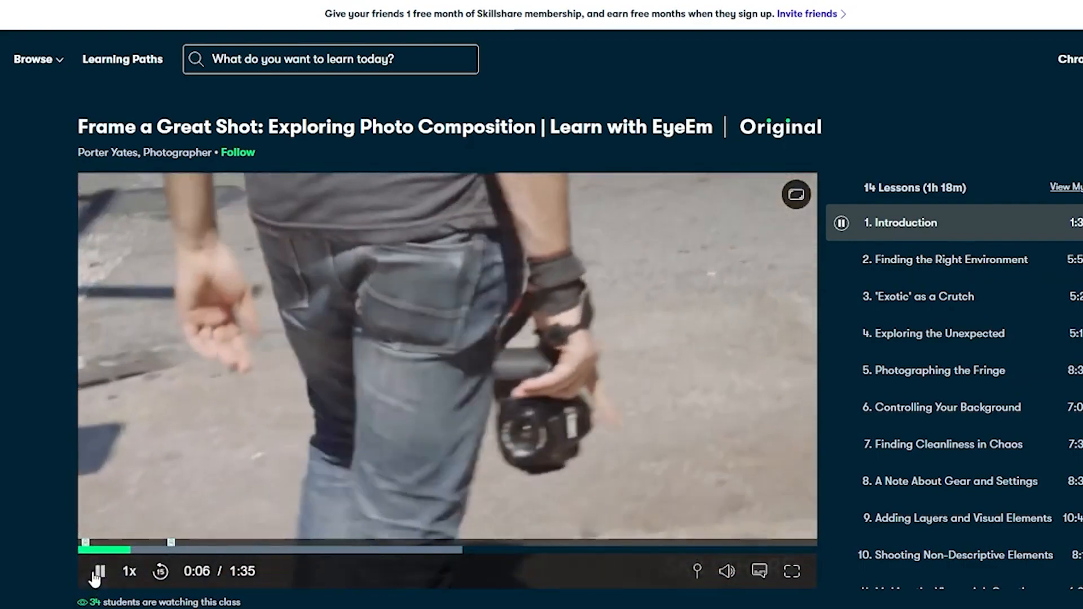
pyautogui.click(96, 574)
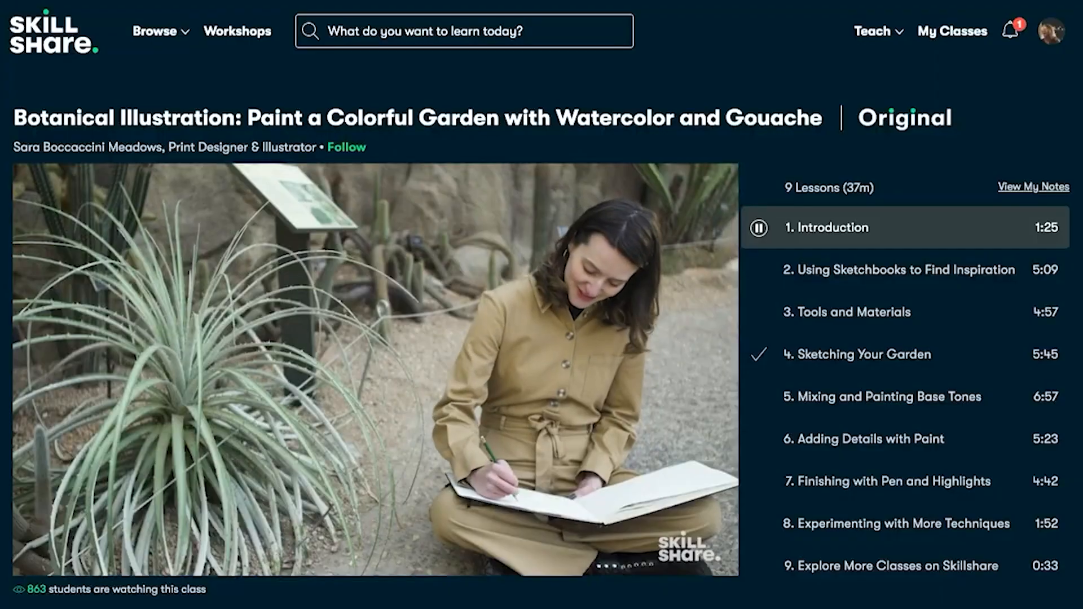
# Step: Look through the page of the Botanical Illustration class, including its lessons and description
pyautogui.scroll(-5, 541, 304)
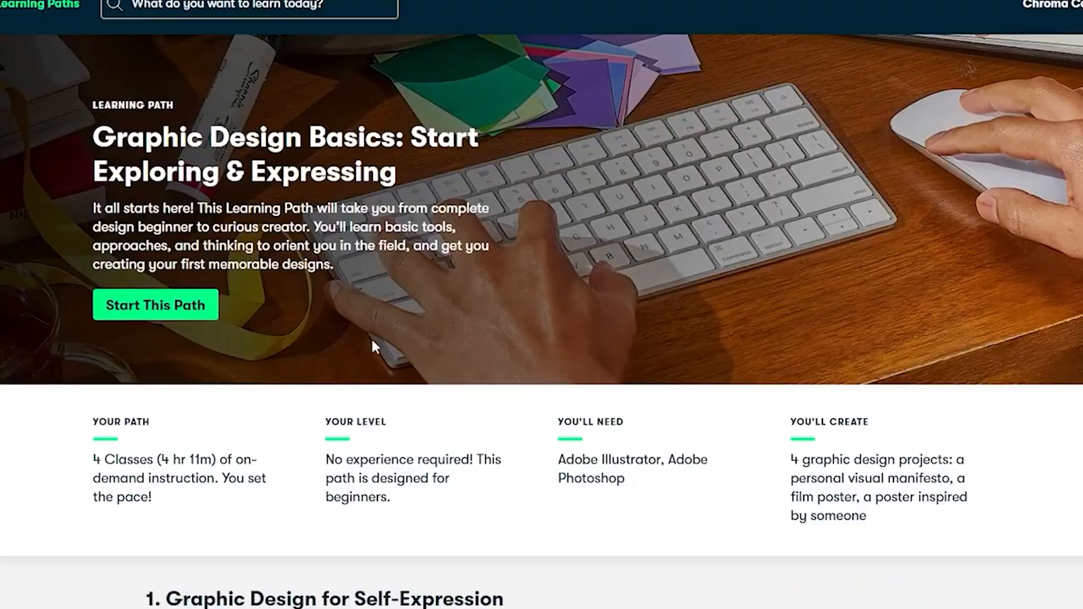
pyautogui.scroll(-2, 370, 346)
pyautogui.scroll(-8, 343, 293)
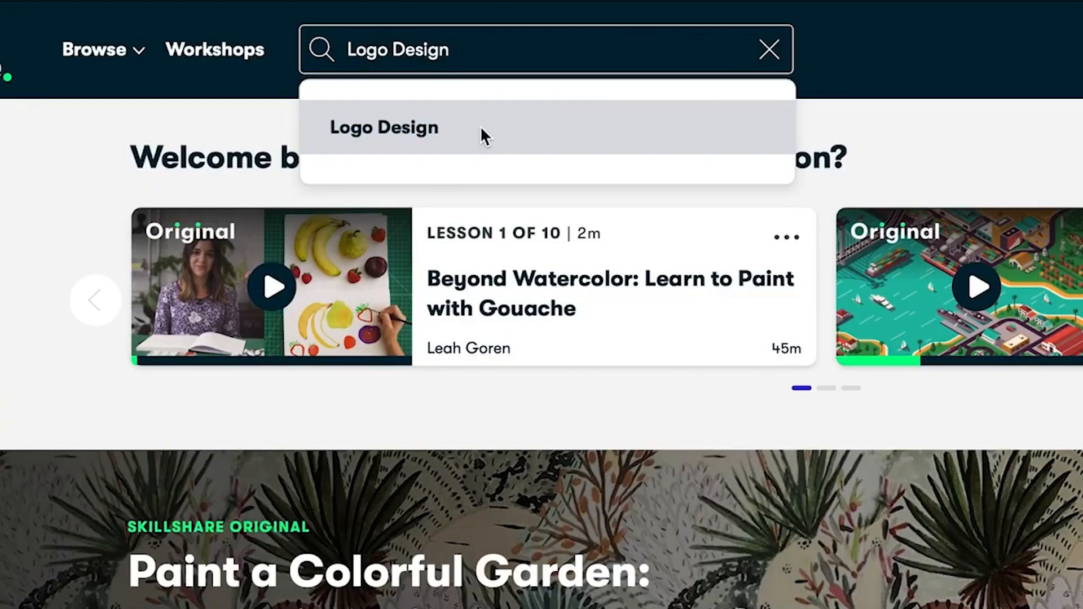
# Step: Search the classes for Logo Design and open Logo Design with Draplin: Secrets of Shape, Type and Color
pyautogui.click(481, 128)
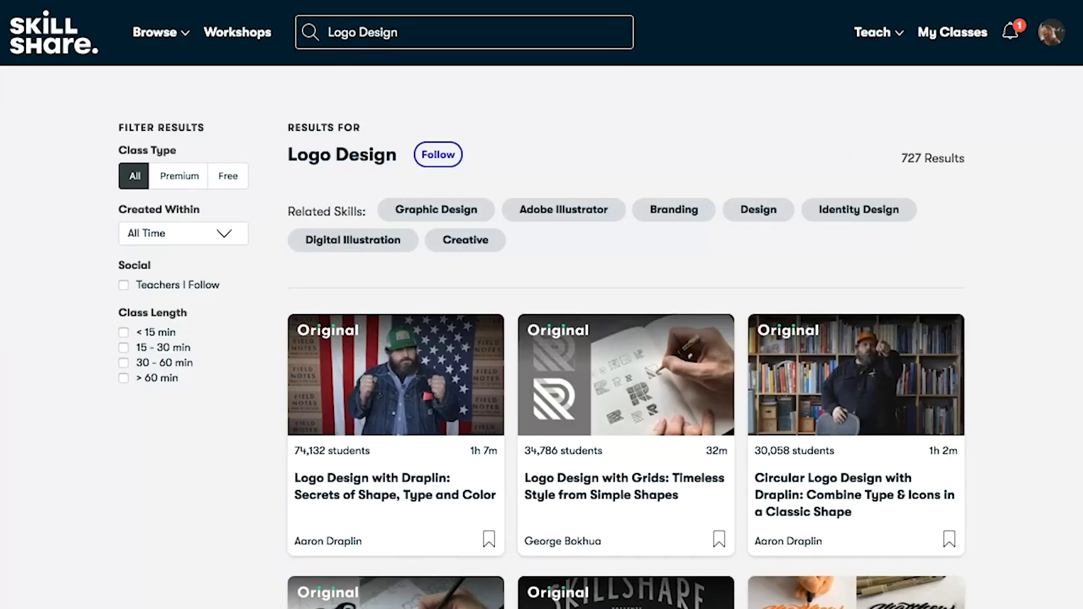
pyautogui.click(387, 497)
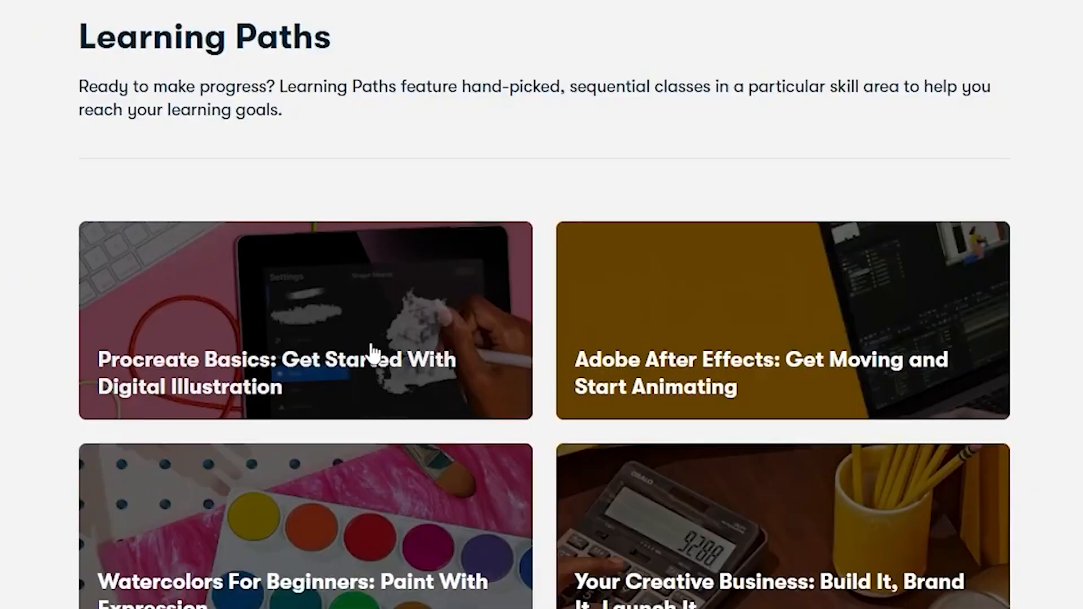
# Step: Examine the Learning Paths overview for illustration, photography, Photoshop and Procreate paths
pyautogui.scroll(-3, 471, 262)
pyautogui.scroll(-2, 230, 168)
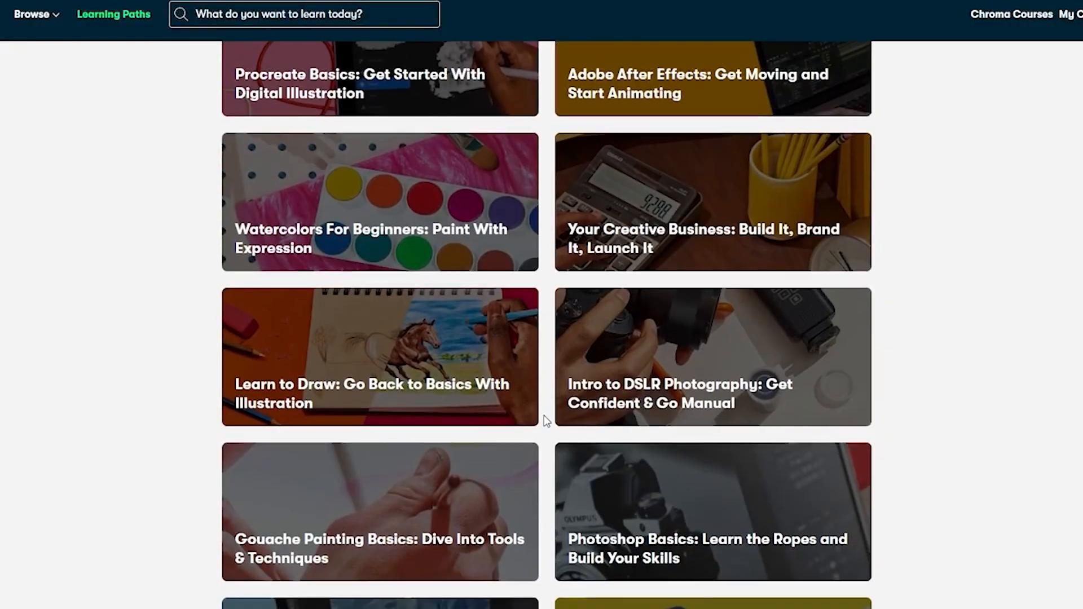
pyautogui.scroll(-2, 503, 605)
pyautogui.scroll(-2, 813, 442)
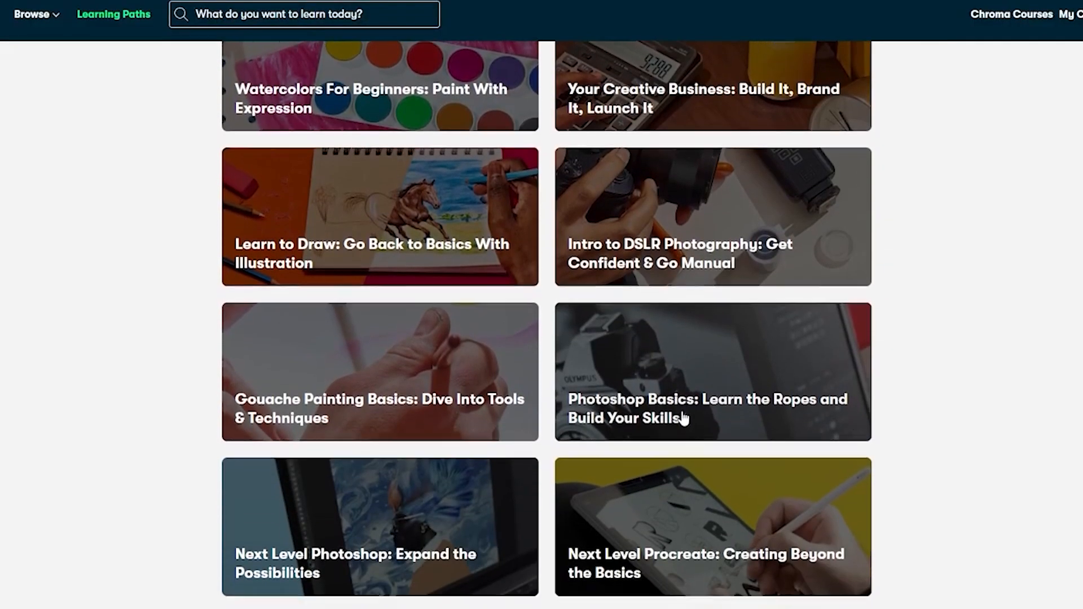
pyautogui.scroll(-3, 684, 415)
pyautogui.scroll(-3, 869, 449)
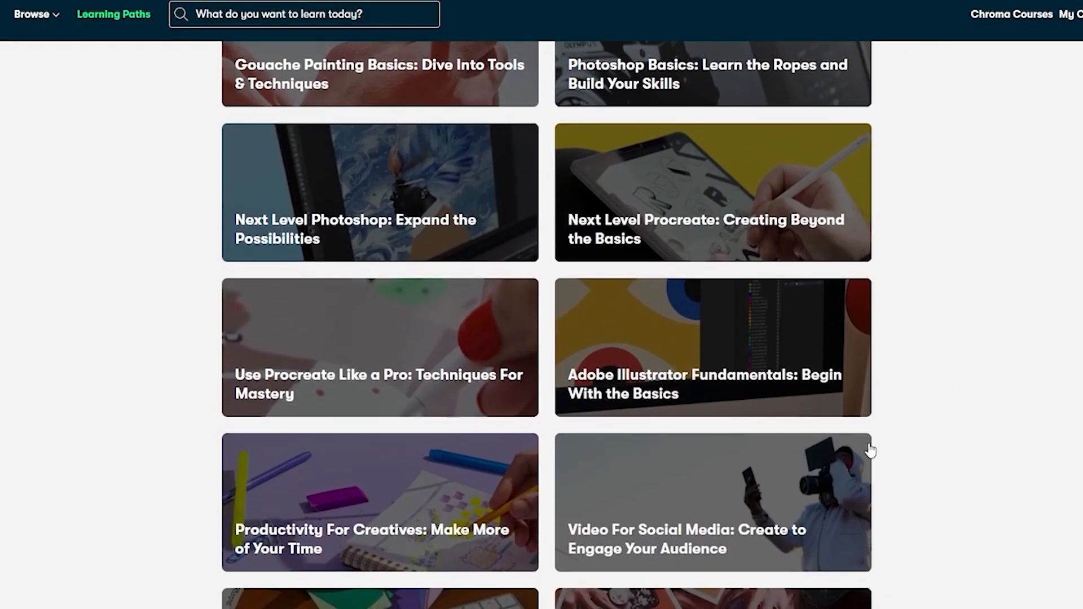
pyautogui.scroll(-2, 871, 449)
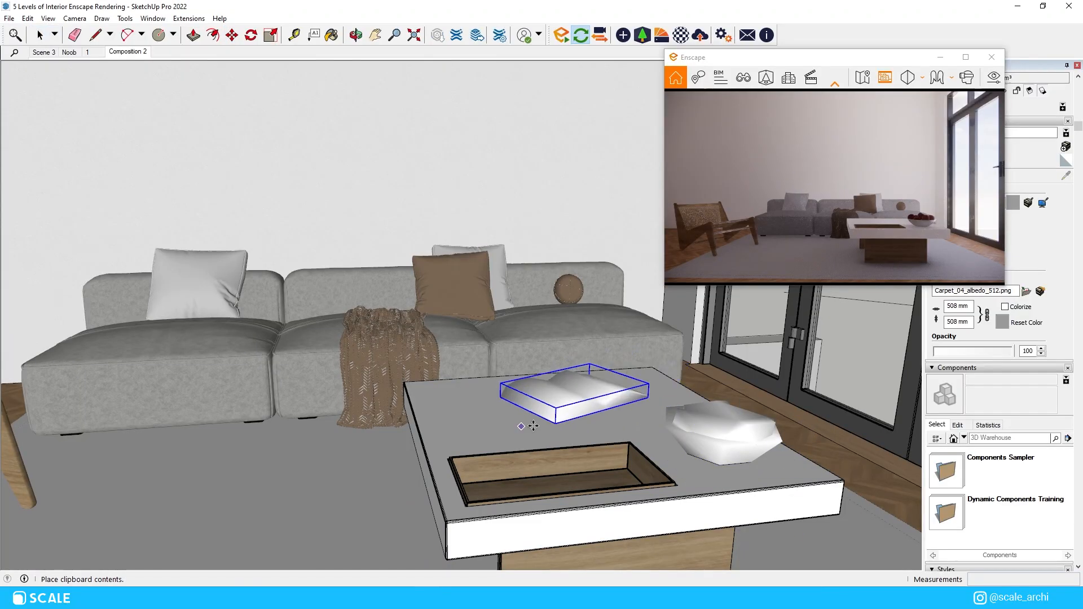
# Step: Paste a floor-length curtain into the living room and place it at the near end of the window wall
pyautogui.scroll(5, 576, 418)
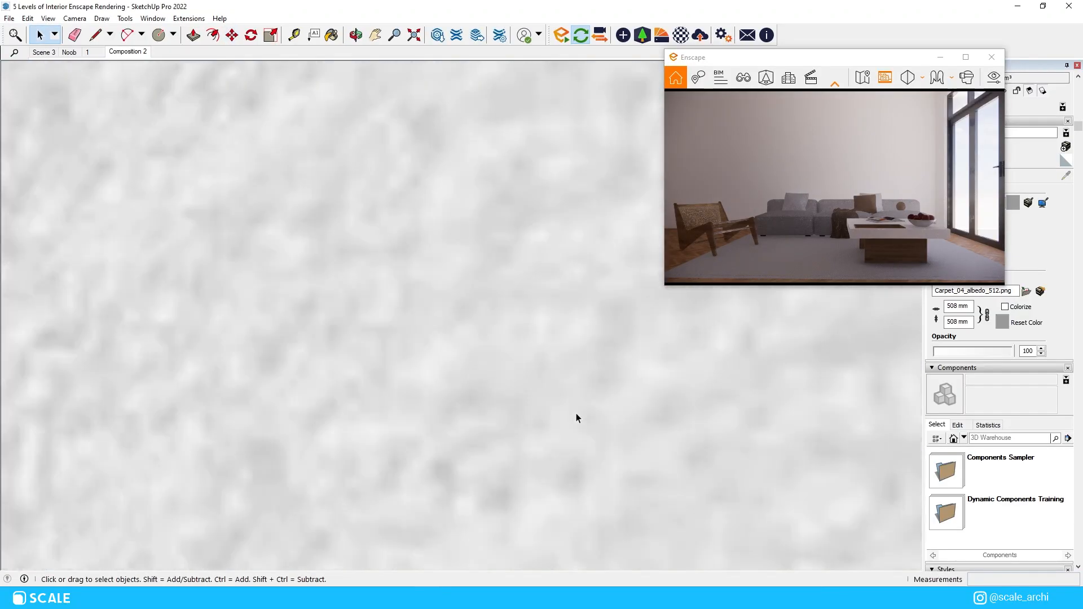
pyautogui.scroll(-10, 576, 418)
pyautogui.hotkey('ctrl', 'v')
pyautogui.click(508, 324)
pyautogui.moveTo(508, 324); pyautogui.dragTo(570, 412, button='middle')
pyautogui.press('m')
pyautogui.click(662, 331)
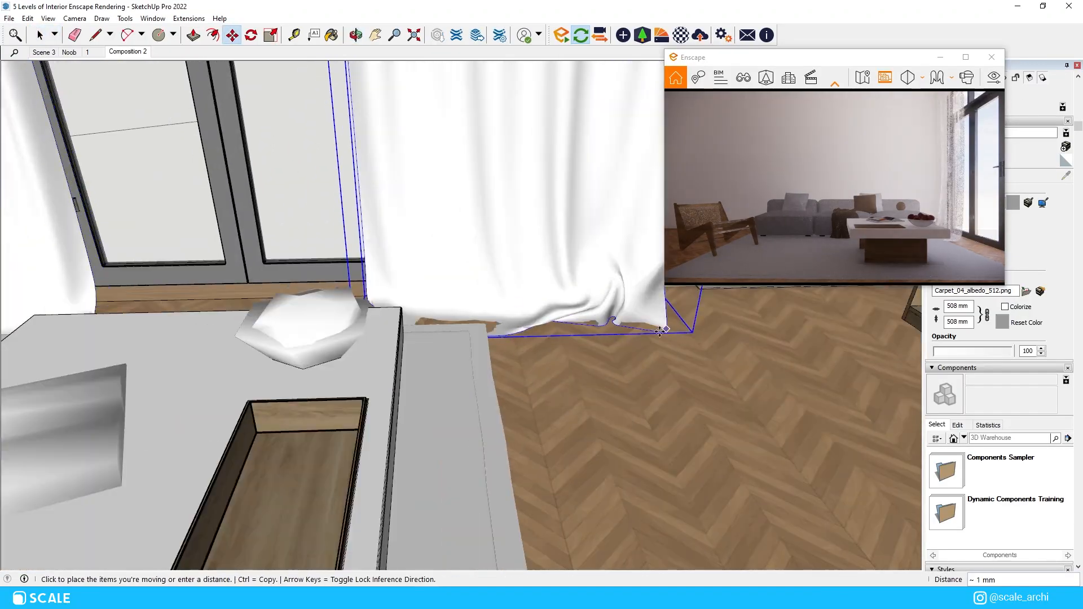
pyautogui.click(660, 332)
# Step: Position the other curtain in the window-wall corner beside the end of the sofa
pyautogui.scroll(-5, 661, 332)
pyautogui.moveTo(660, 332); pyautogui.dragTo(508, 305, button='middle')
pyautogui.press('space')
pyautogui.click(397, 273)
pyautogui.scroll(5, 396, 273)
pyautogui.press('m')
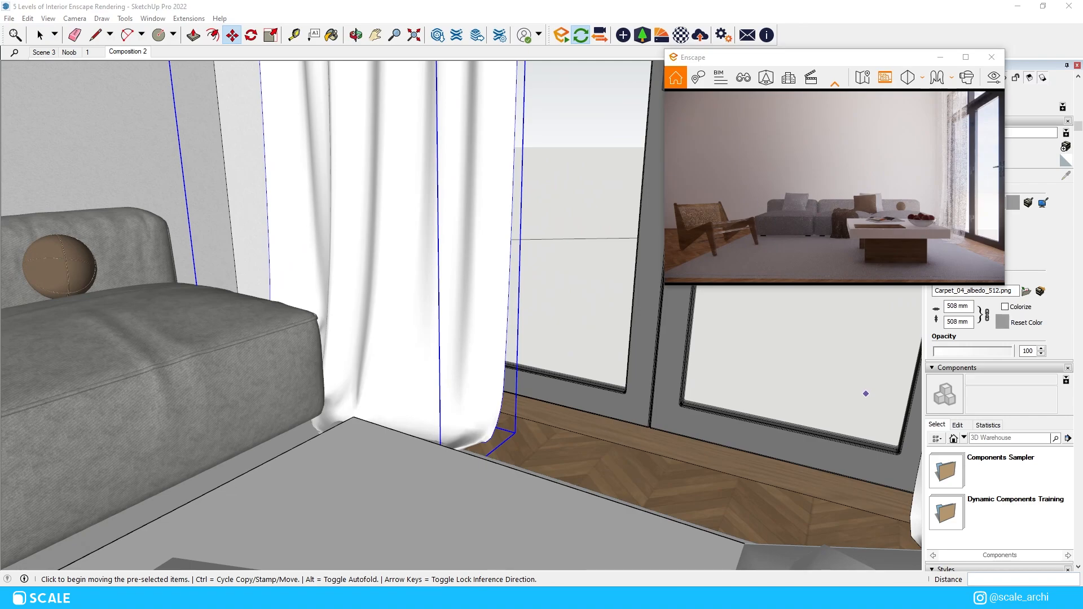
# Step: Paste the round side table with its floor lamp and set it near the window end of the sofa
pyautogui.hotkey('ctrl', 'v')
pyautogui.click(401, 448)
pyautogui.press('m')
pyautogui.click(403, 434)
pyautogui.click(412, 421)
pyautogui.click(466, 418)
# Step: Adjust the side table and floor lamp so they stand between the sofa and the corner curtain
pyautogui.press('m')
pyautogui.moveTo(471, 458); pyautogui.dragTo(418, 409, button='middle')
pyautogui.click(417, 452)
pyautogui.click(435, 457)
pyautogui.press('space')
pyautogui.click(345, 446)
pyautogui.scroll(5, 293, 344)
pyautogui.moveTo(293, 344); pyautogui.dragTo(486, 417, button='middle')
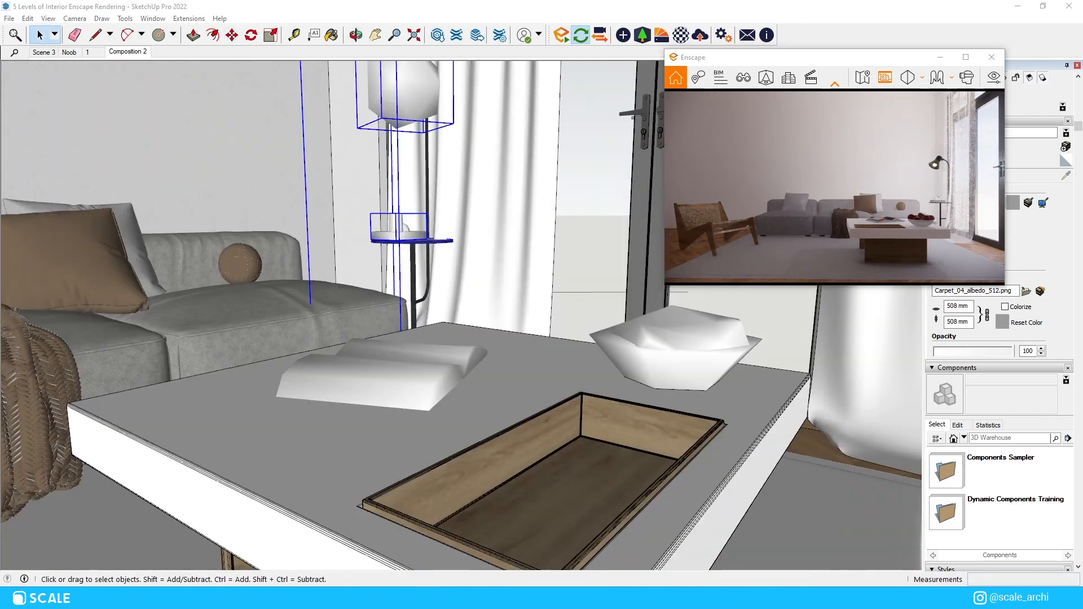
# Step: Paste the white baseboard and fit it along the foot of the wall behind the sofa
pyautogui.hotkey('ctrl', 'v')
pyautogui.click(65, 406)
pyautogui.press('m')
pyautogui.scroll(5, 66, 406)
pyautogui.scroll(-5, 571, 401)
pyautogui.moveTo(570, 402); pyautogui.dragTo(585, 346, button='middle')
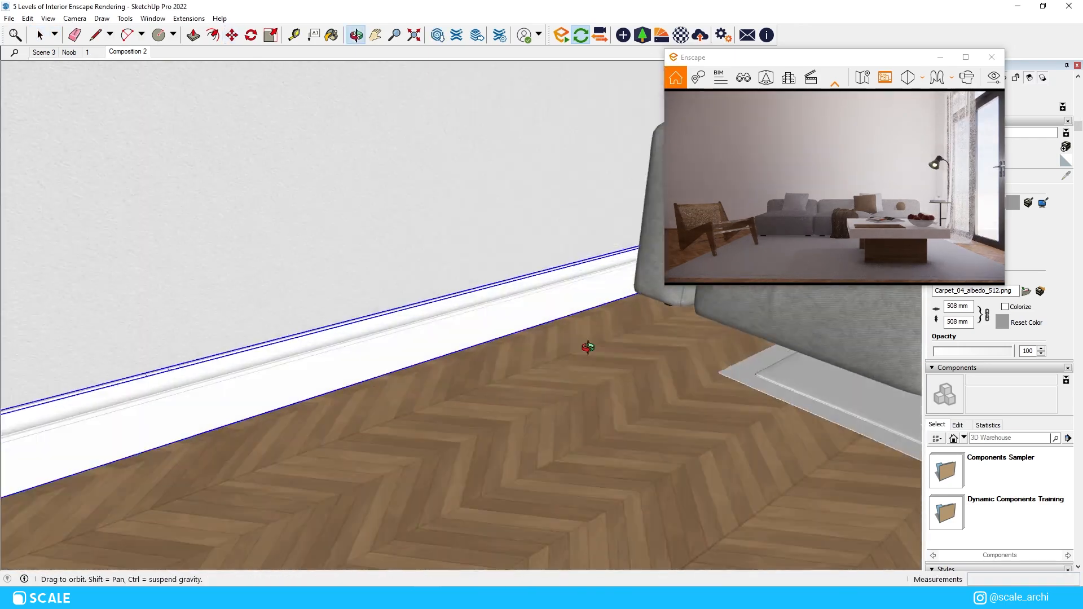
pyautogui.scroll(-5, 585, 346)
# Step: Create a plaster material with the Plaster003_4K_Color.jpg texture at 1500 mm and apply it to the wall behind the sofa
pyautogui.click(560, 418)
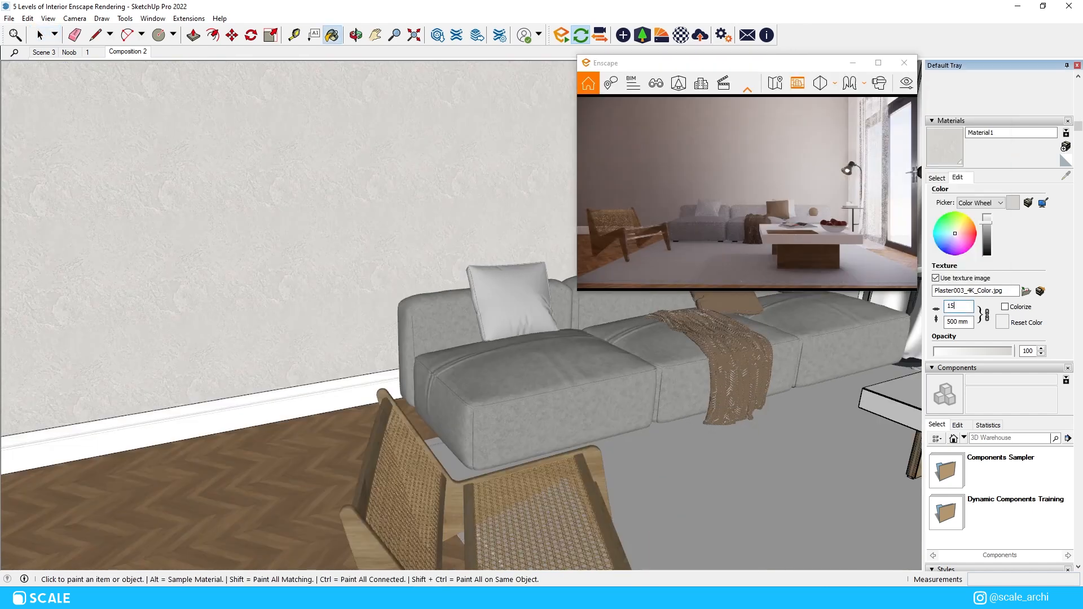
pyautogui.click(551, 230)
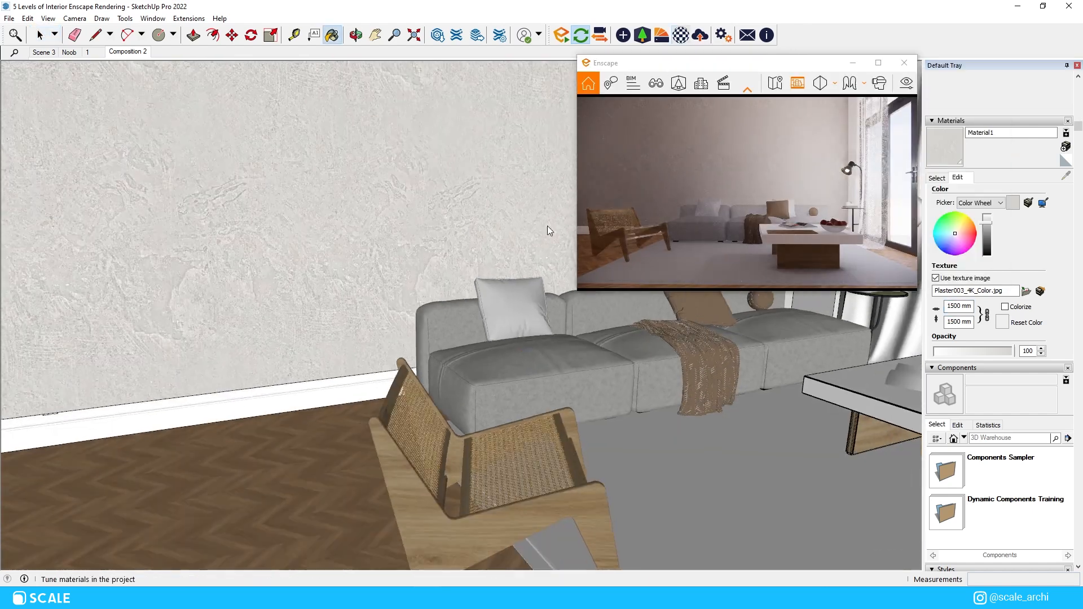
pyautogui.moveTo(683, 454); pyautogui.dragTo(535, 455)
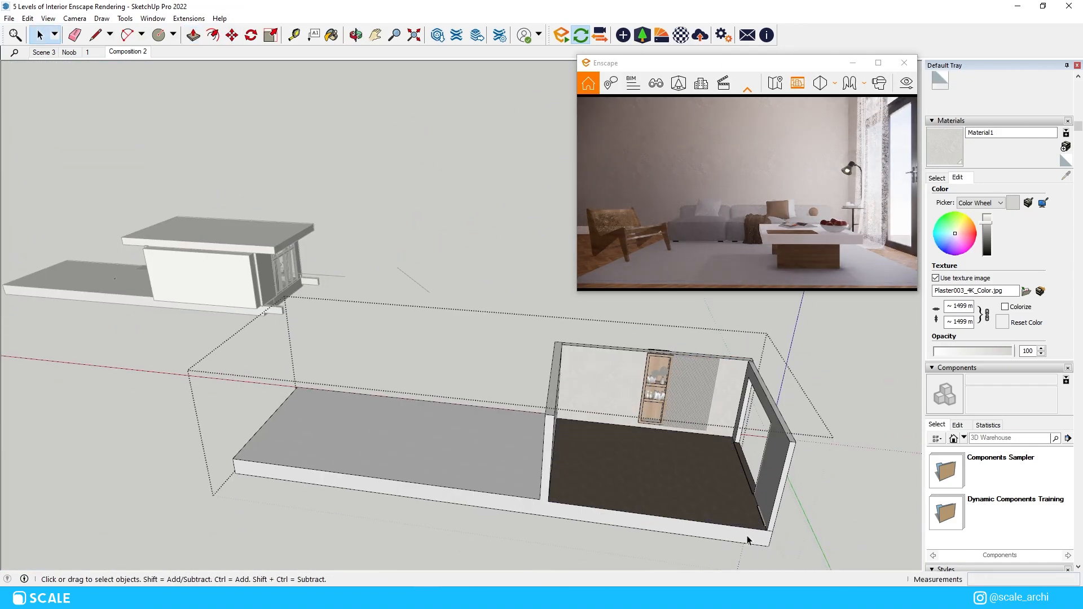
# Step: Paste the wall unit with open shelves and vertical wood slats and position it against the wall behind the sofa
pyautogui.press('p')
pyautogui.click(748, 540)
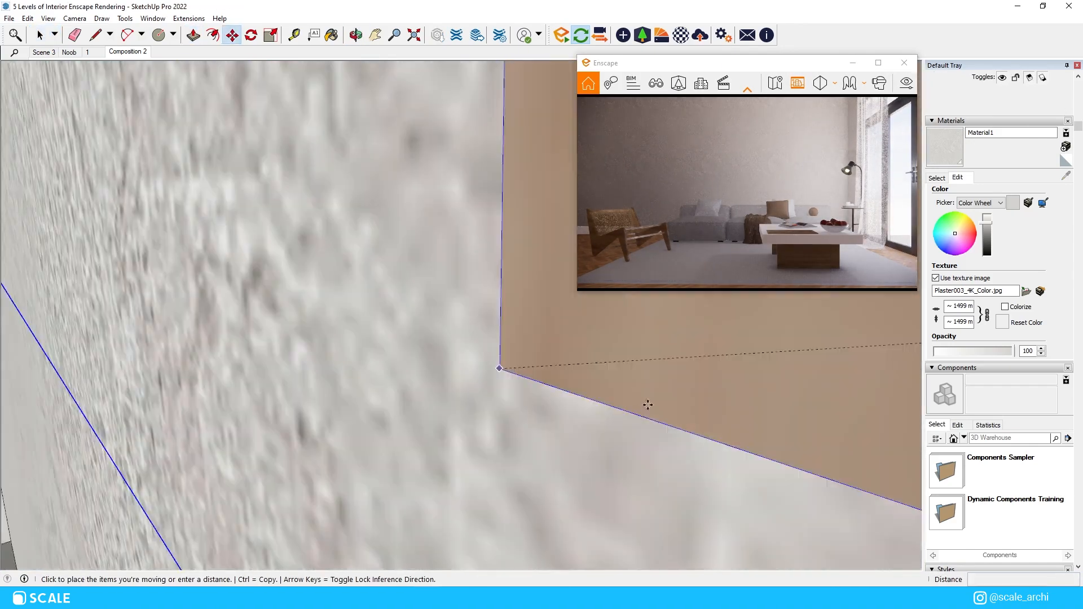
pyautogui.moveTo(646, 404); pyautogui.dragTo(732, 378, button='middle')
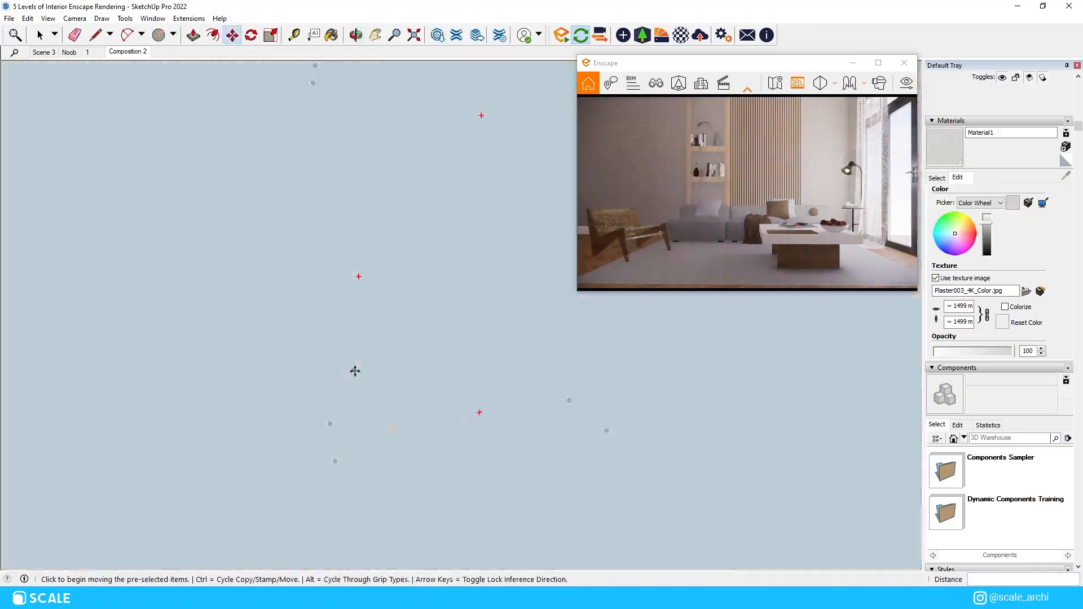
pyautogui.press('r')
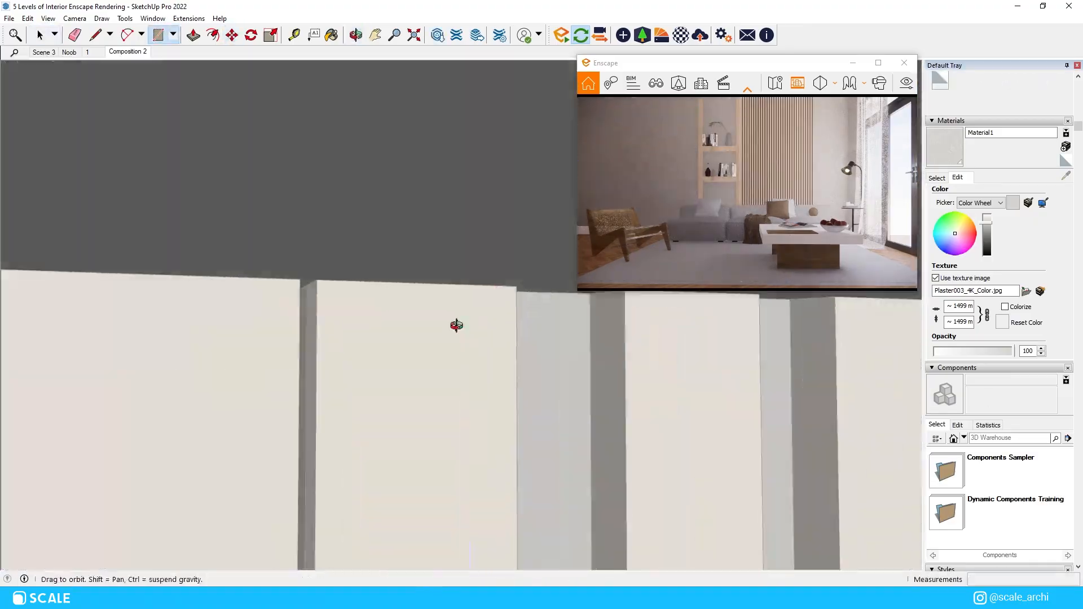